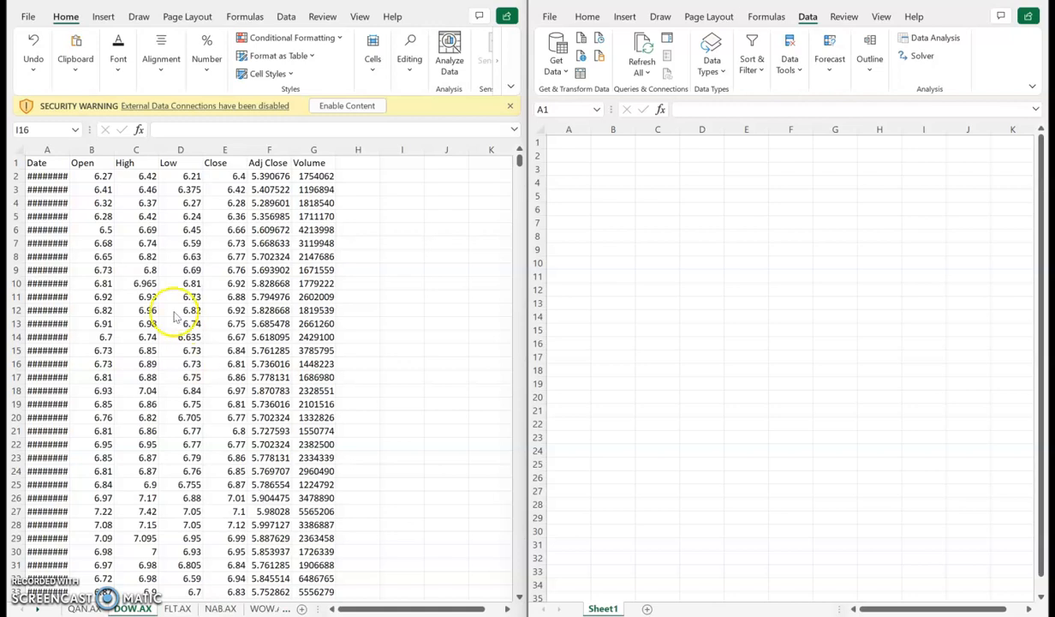
{"action": "left_click", "coordinate": [191, 205]}
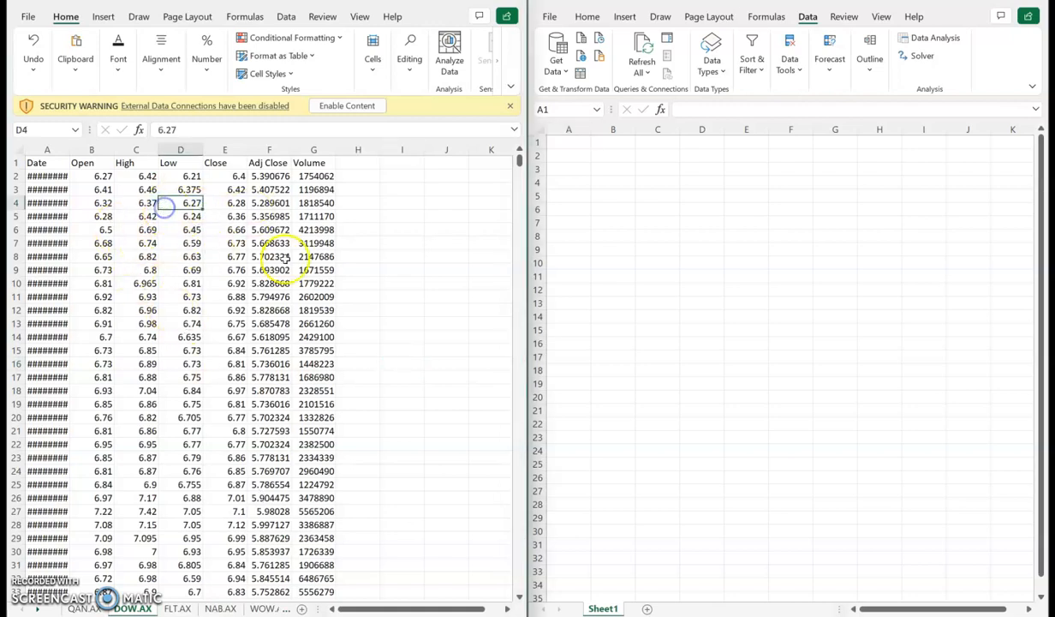
{"action": "left_click_drag", "start_coordinate": [31, 162], "coordinate": [306, 163]}
{"action": "left_click", "coordinate": [355, 163]}
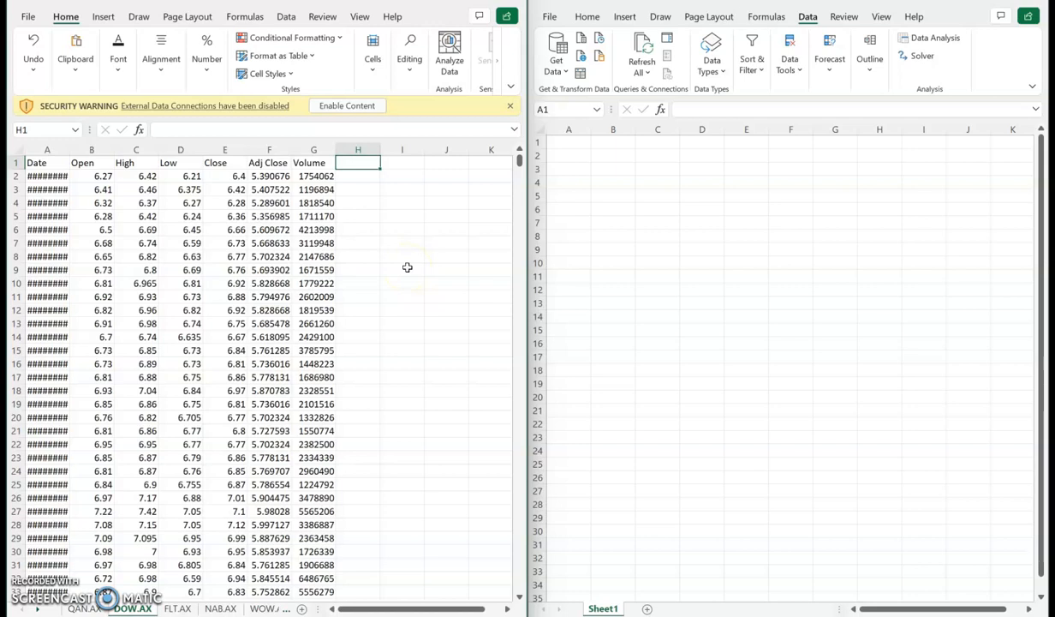
- In the blank workbook, start a data import from the Excel workbook Stock Data in the Downloads folder
{"action": "left_click", "coordinate": [565, 142]}
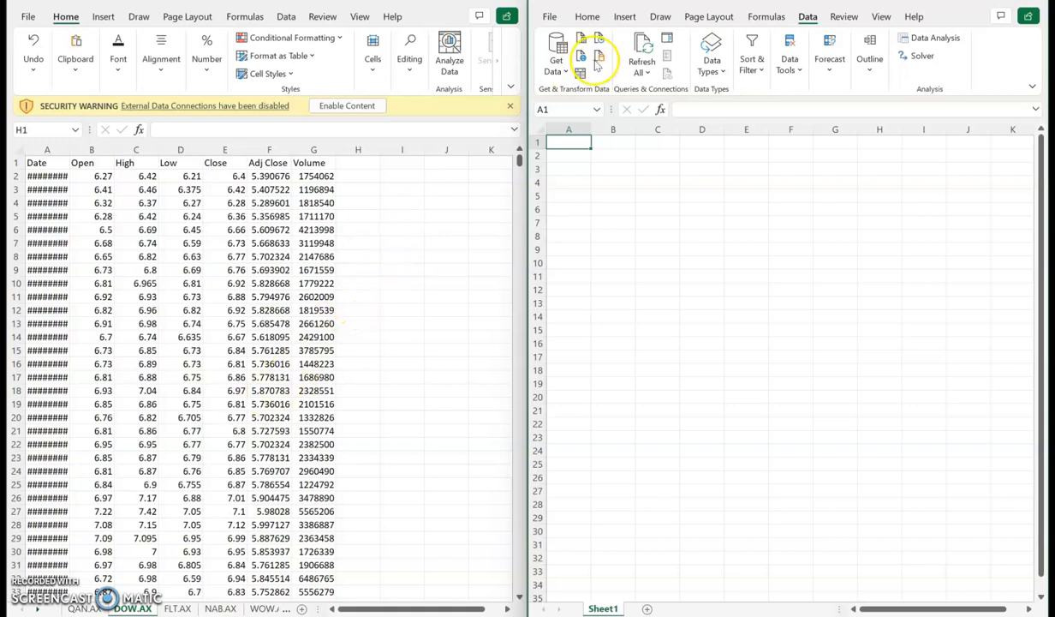
{"action": "left_click", "coordinate": [557, 75]}
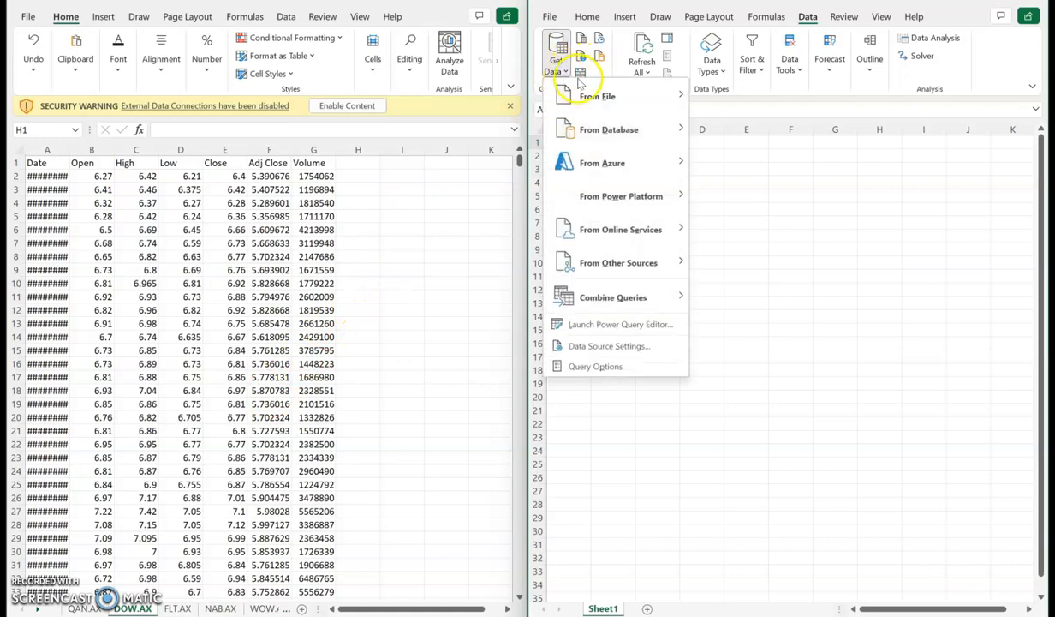
{"action": "left_click", "coordinate": [597, 96]}
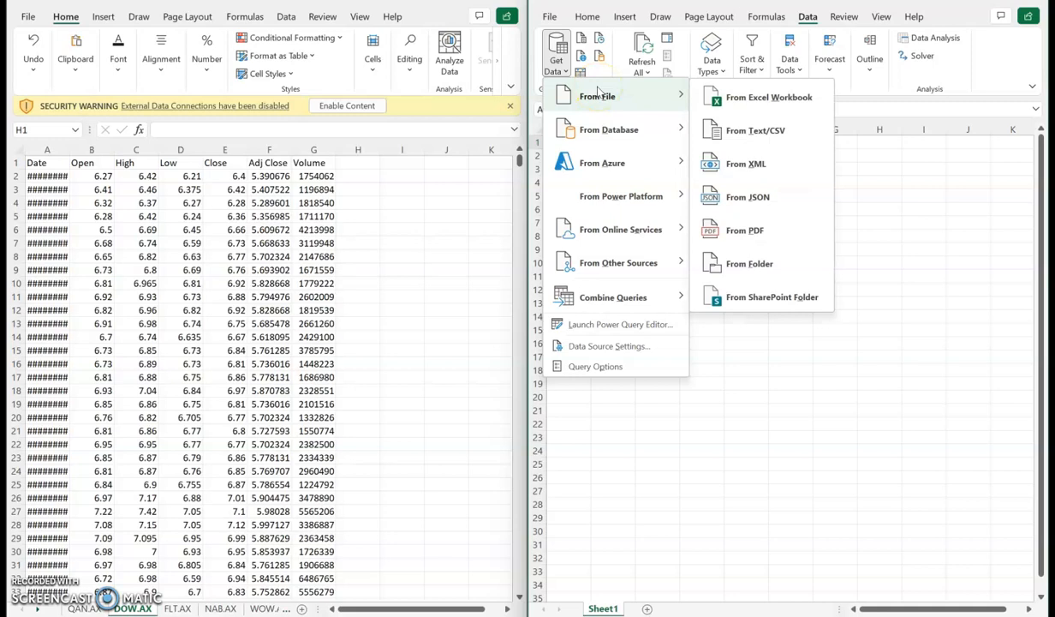
{"action": "left_click", "coordinate": [782, 106]}
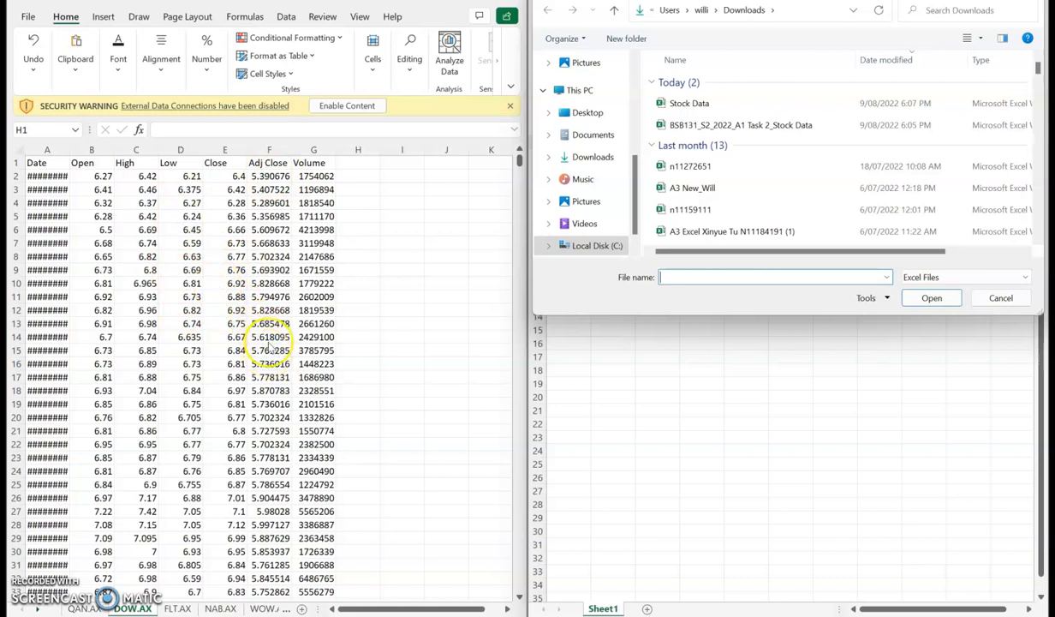
{"action": "left_click", "coordinate": [699, 107]}
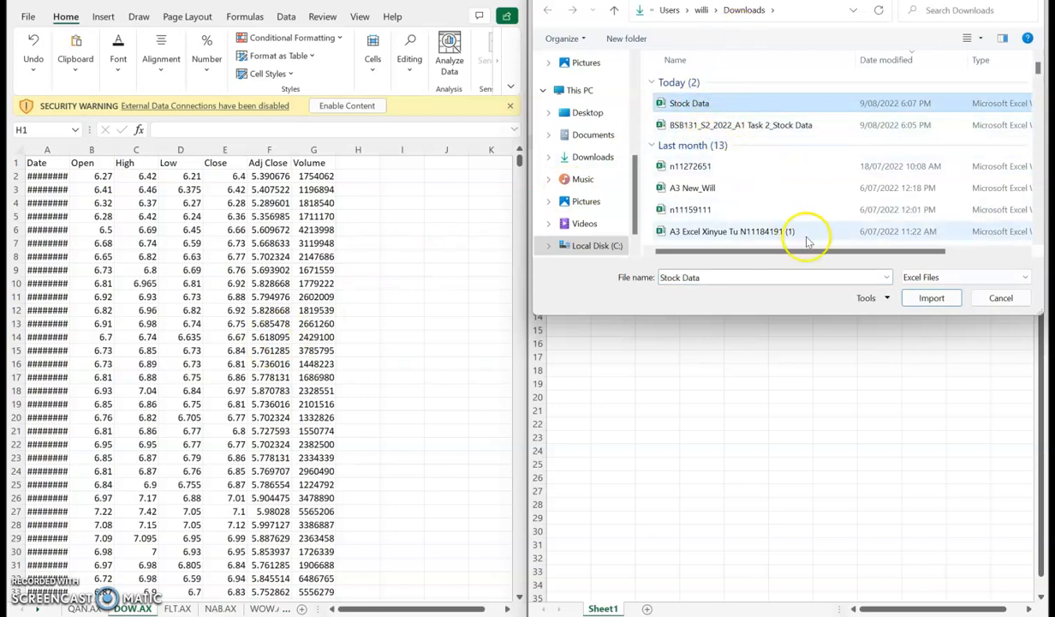
{"action": "left_click", "coordinate": [931, 298]}
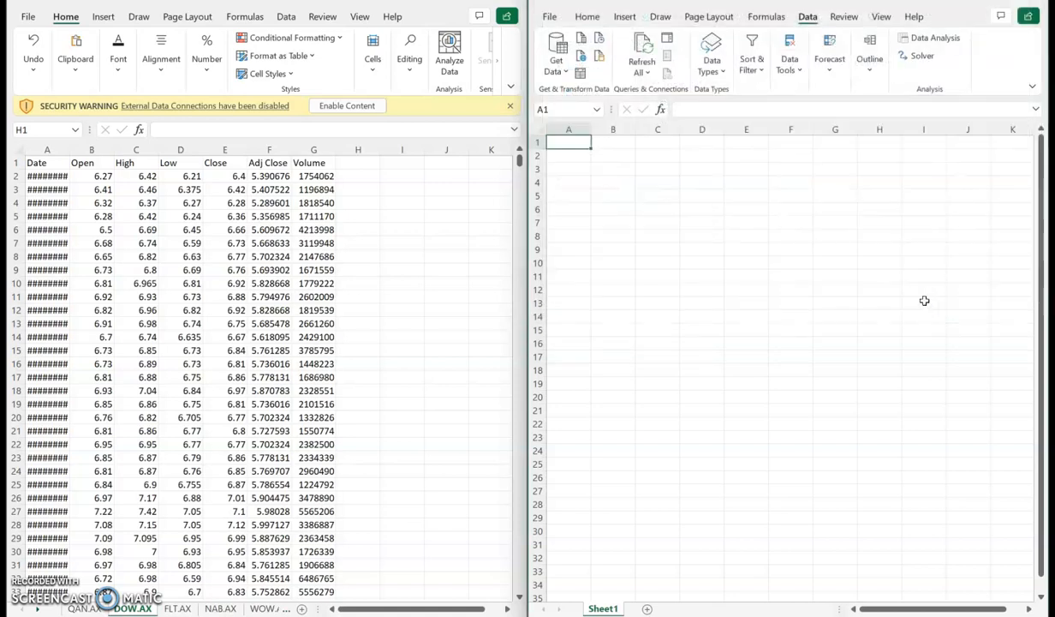
- Choose the DOW.AX sheet of Stock Data.xlsx as the import source and load it as a table
{"action": "left_click", "coordinate": [859, 331]}
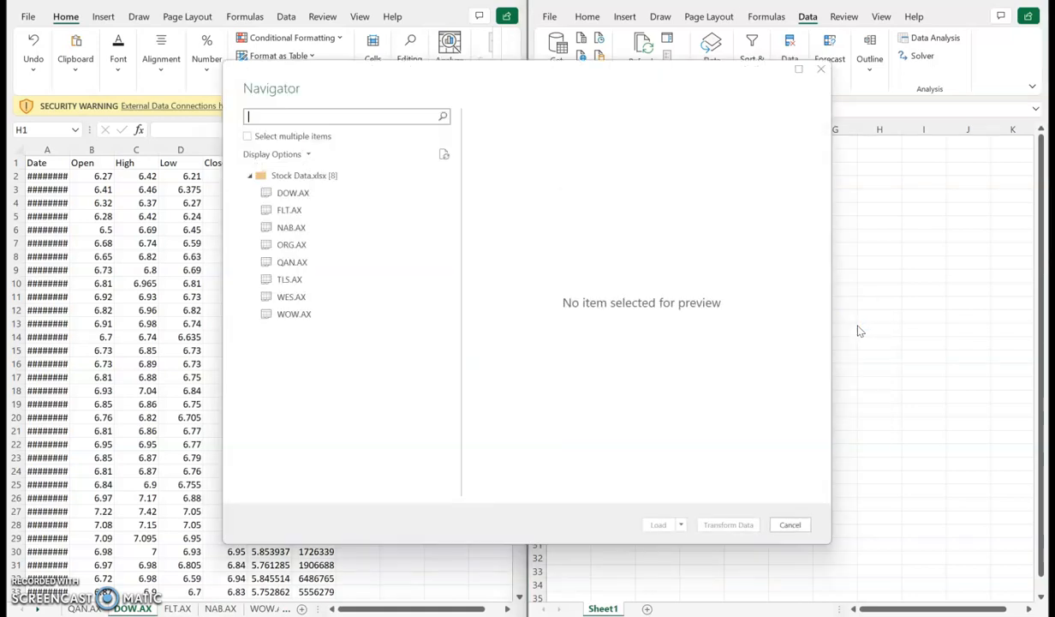
{"action": "left_click_drag", "start_coordinate": [530, 78], "coordinate": [685, 110]}
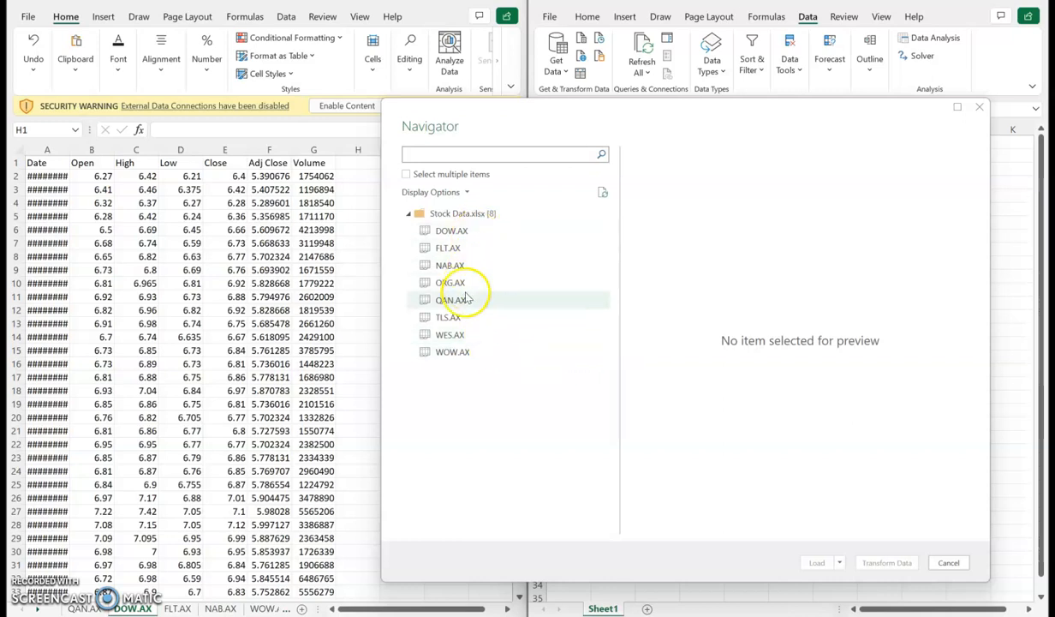
{"action": "left_click", "coordinate": [451, 233]}
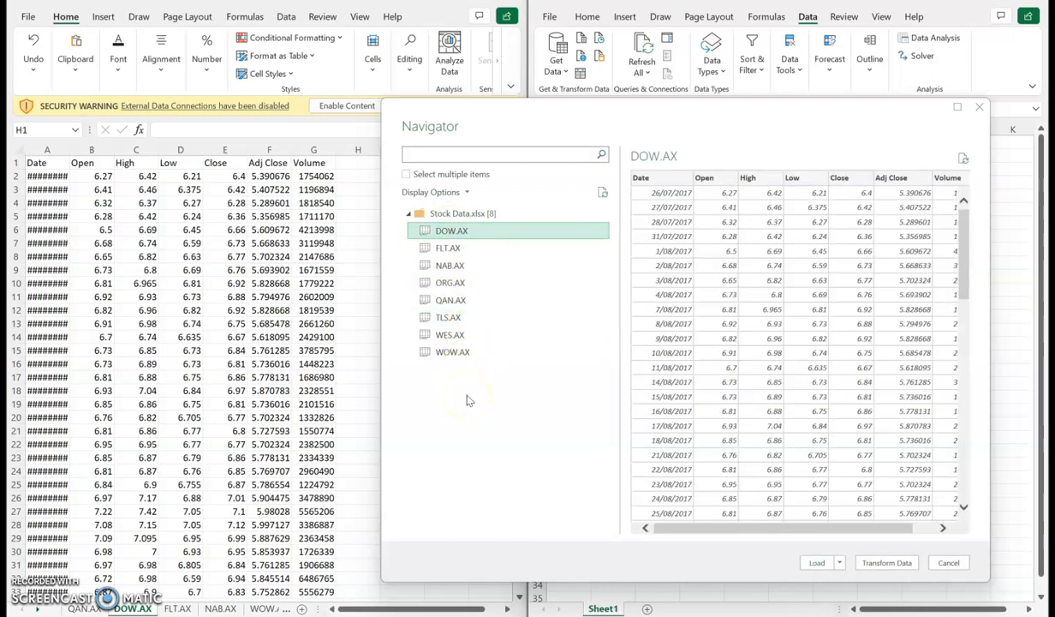
{"action": "left_click", "coordinate": [816, 564]}
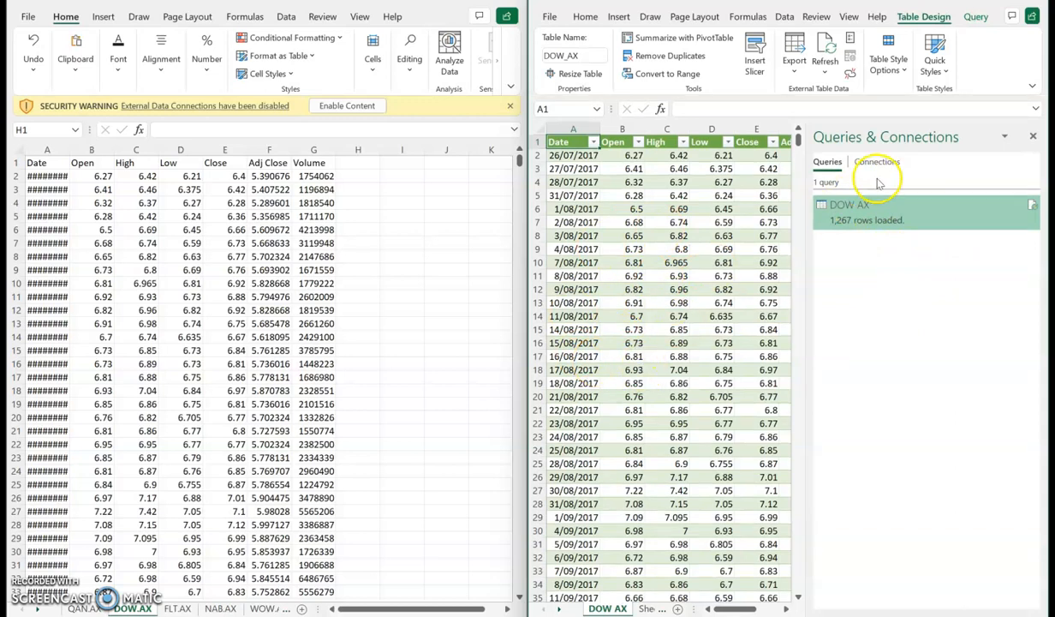
- Open the DOW AX query for editing and delete its Changed Type, Promoted Headers and Navigation applied steps
{"action": "left_click", "coordinate": [874, 214]}
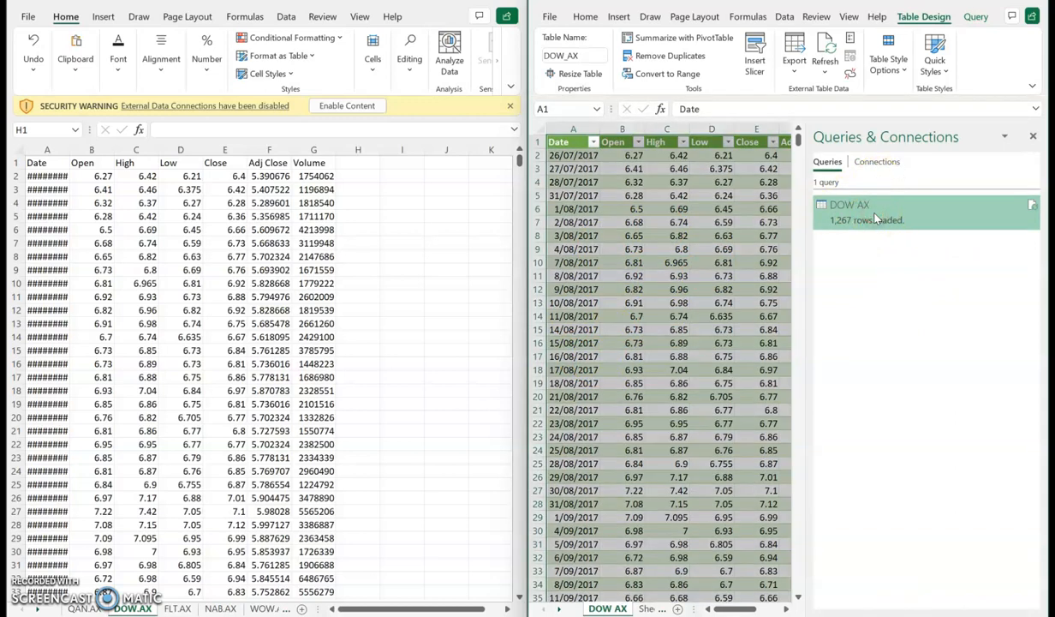
{"action": "right_click", "coordinate": [873, 217]}
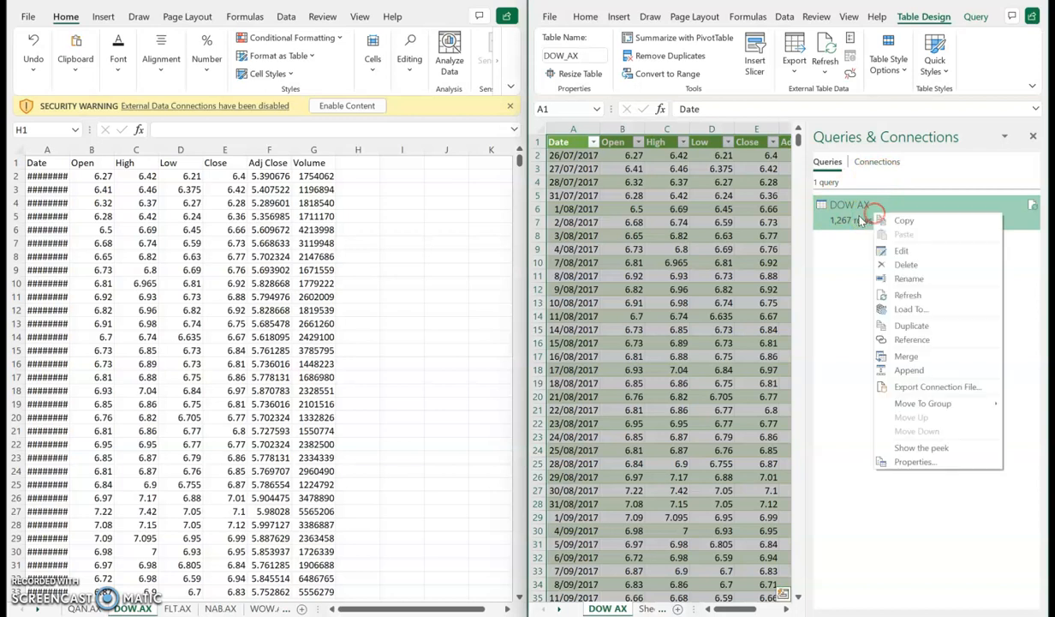
{"action": "left_click", "coordinate": [903, 254]}
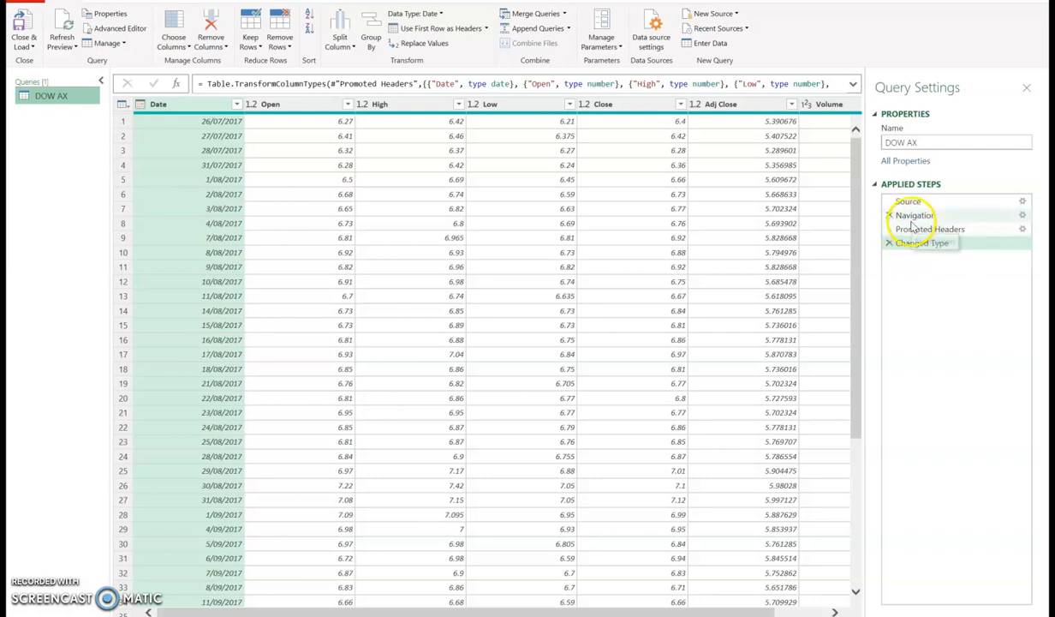
{"action": "left_click", "coordinate": [889, 243]}
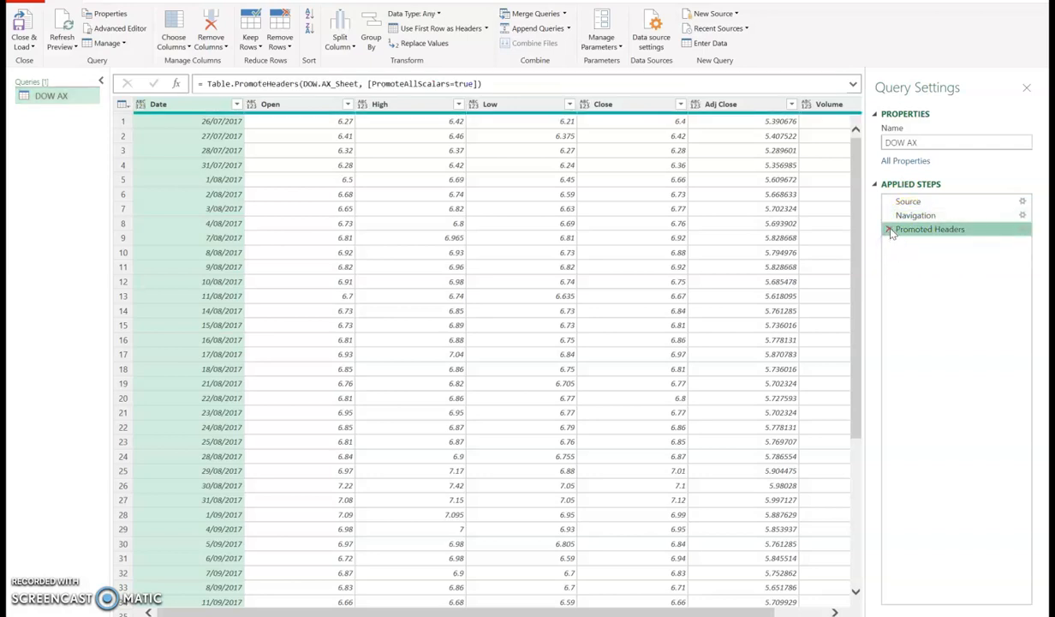
{"action": "left_click", "coordinate": [889, 230]}
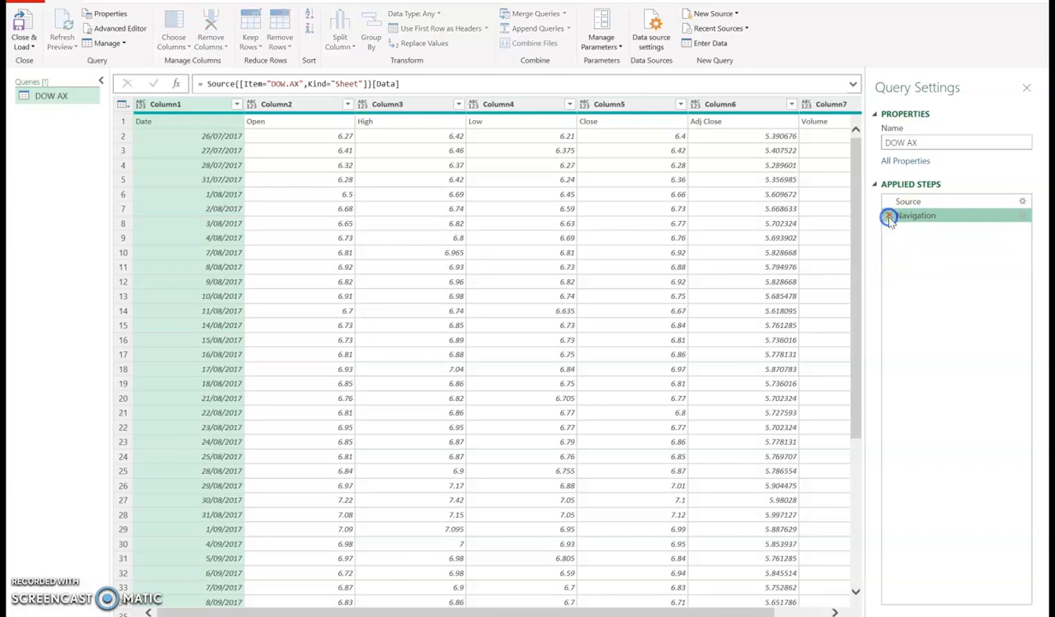
{"action": "left_click", "coordinate": [888, 216]}
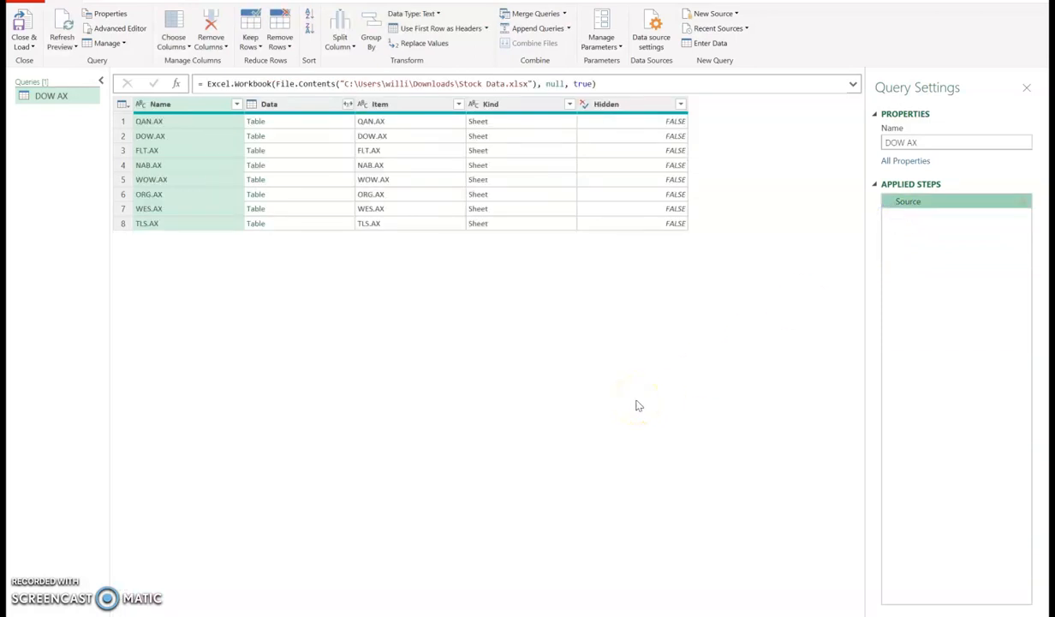
- Expand the Data column of the sheet list into all its columns, keeping the original column name as prefix
{"action": "left_click", "coordinate": [177, 123]}
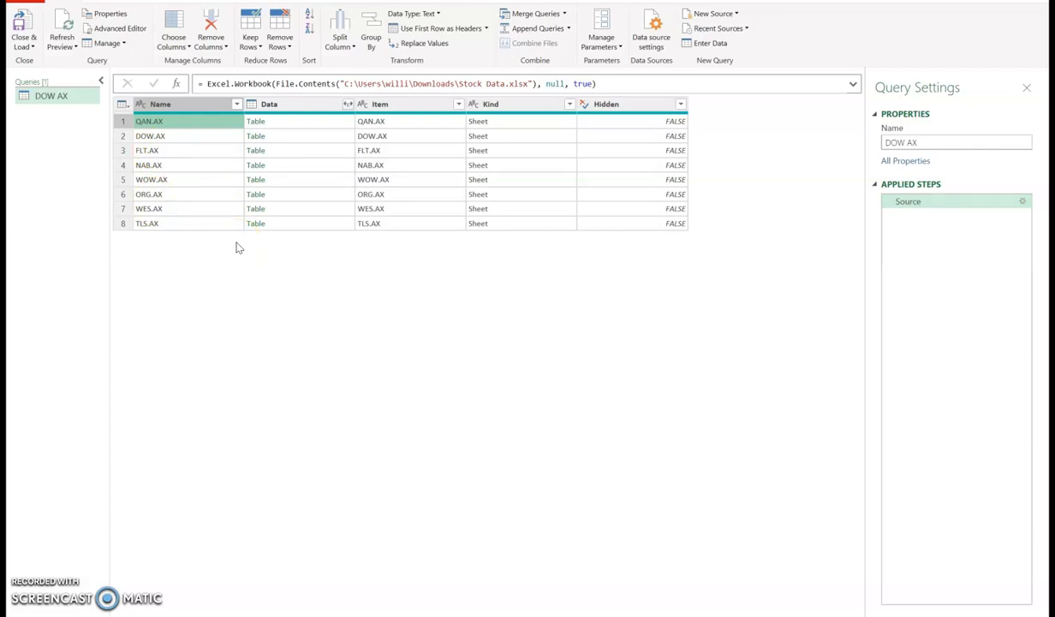
{"action": "left_click", "coordinate": [346, 104]}
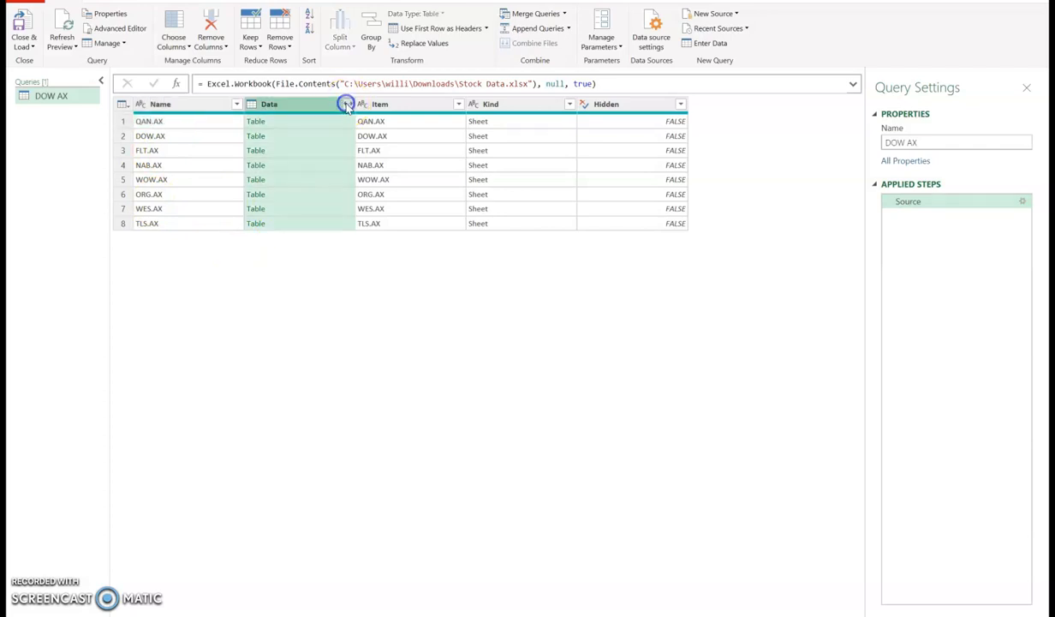
{"action": "left_click", "coordinate": [346, 104]}
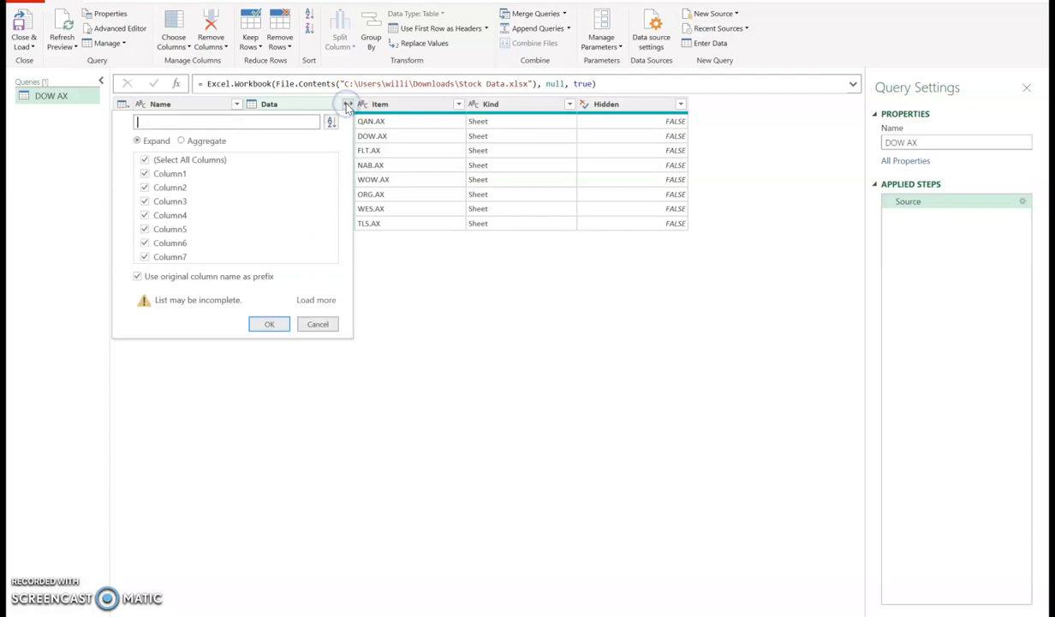
{"action": "left_click", "coordinate": [267, 325]}
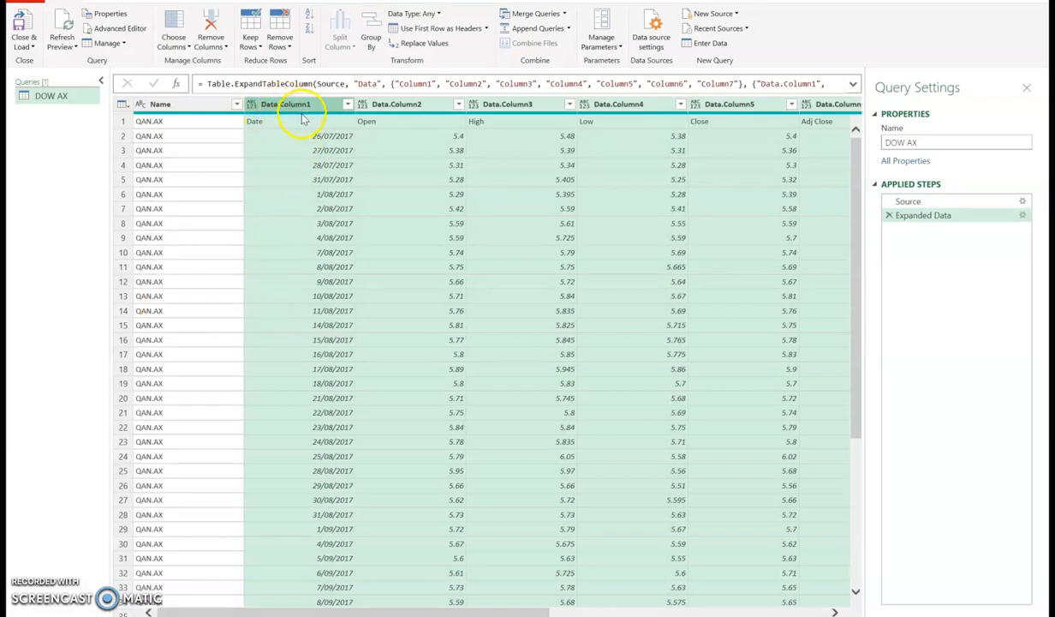
{"action": "mouse_move", "coordinate": [301, 119]}
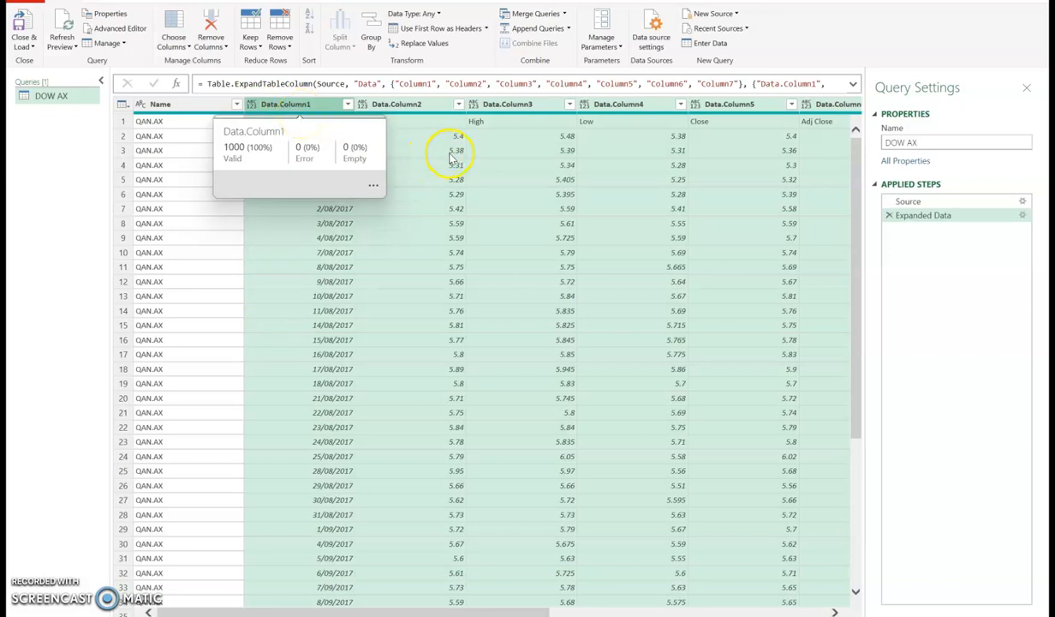
{"action": "left_click", "coordinate": [420, 121]}
{"action": "left_click", "coordinate": [285, 123]}
{"action": "left_click", "coordinate": [384, 105]}
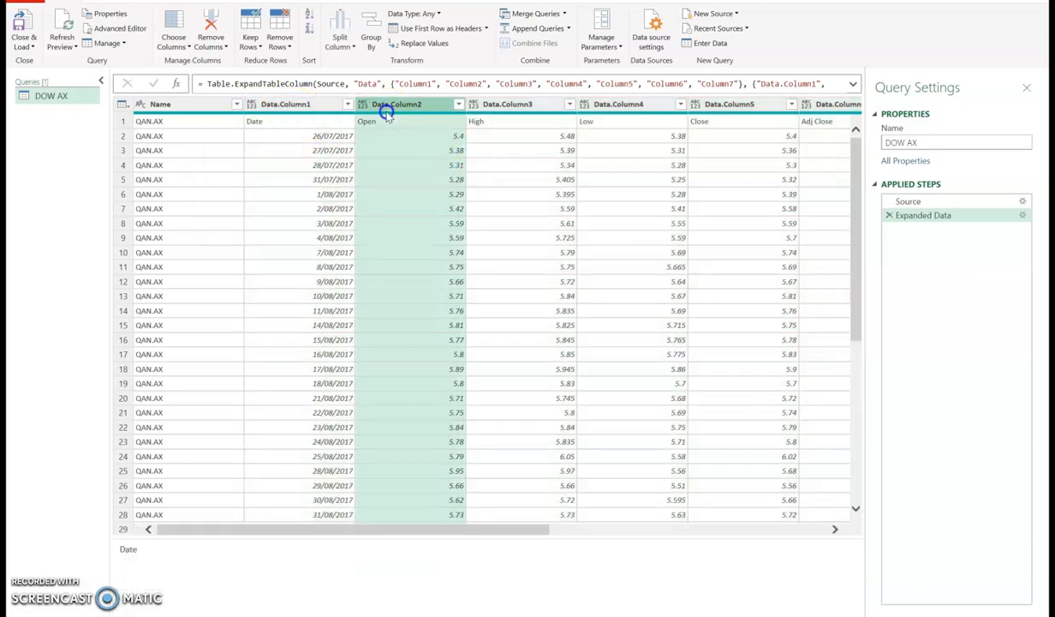
{"action": "left_click", "coordinate": [497, 121]}
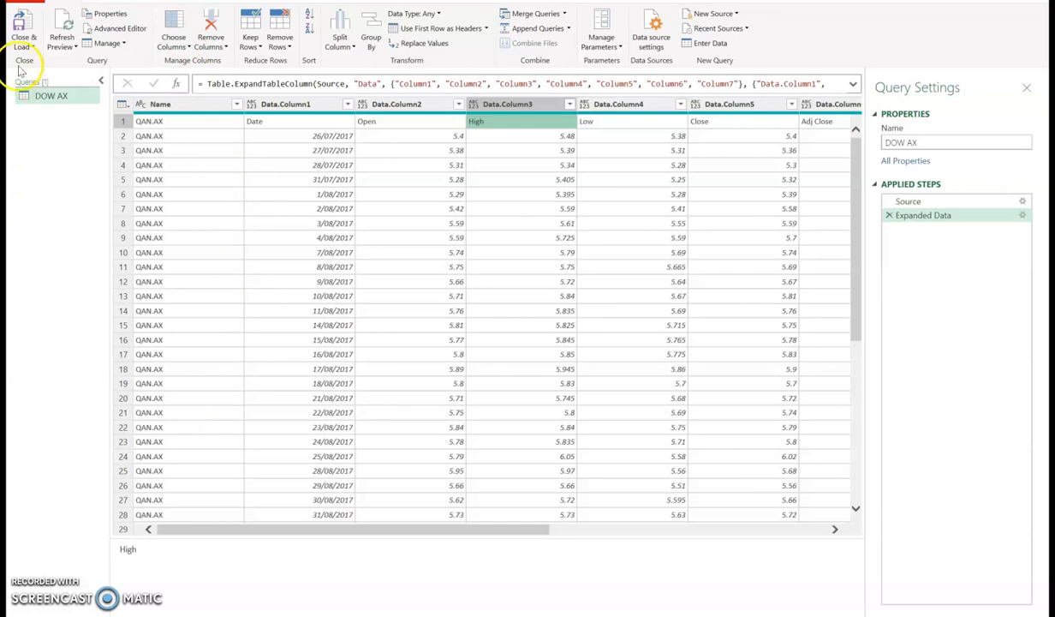
- Close the query editor, load the combined stock data into the worksheet and hide the Queries & Connections pane
{"action": "left_click", "coordinate": [26, 32]}
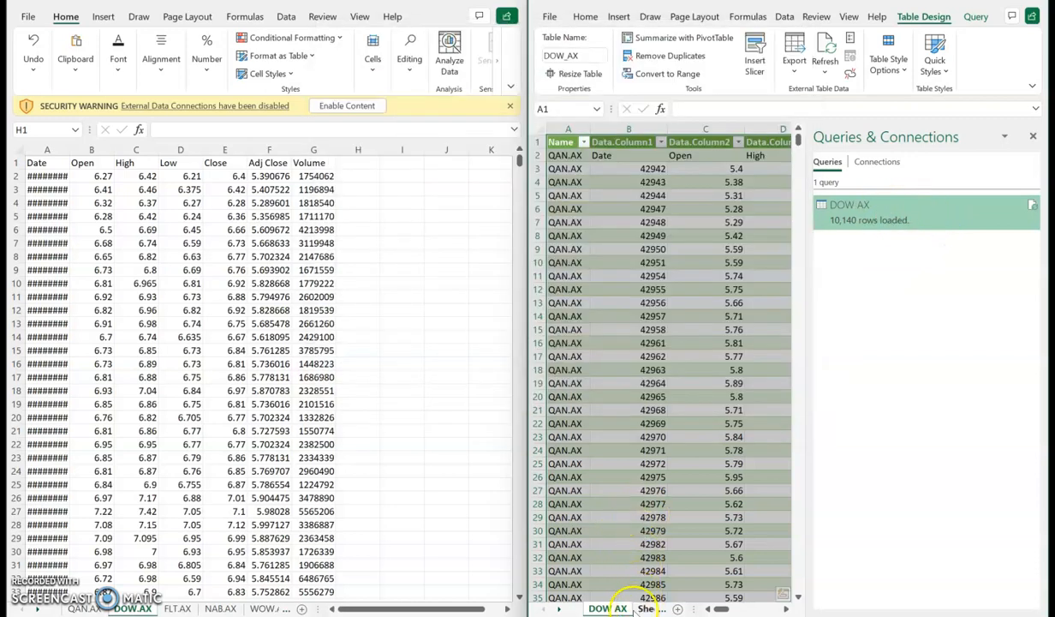
{"action": "left_click", "coordinate": [1033, 136]}
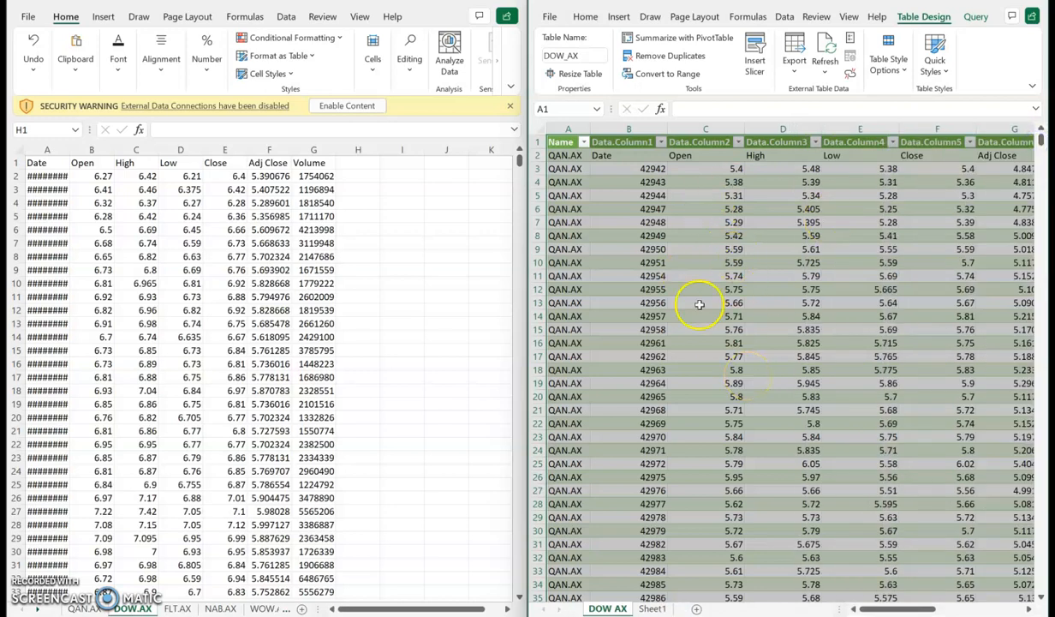
- Copy the Date to Volume labels from row 2 and paste them over the Data.Column headers starting at B1
{"action": "left_click_drag", "start_coordinate": [605, 155], "coordinate": [898, 155]}
{"action": "key", "text": "ctrl+c"}
{"action": "left_click", "coordinate": [740, 165]}
{"action": "right_click", "coordinate": [725, 155]}
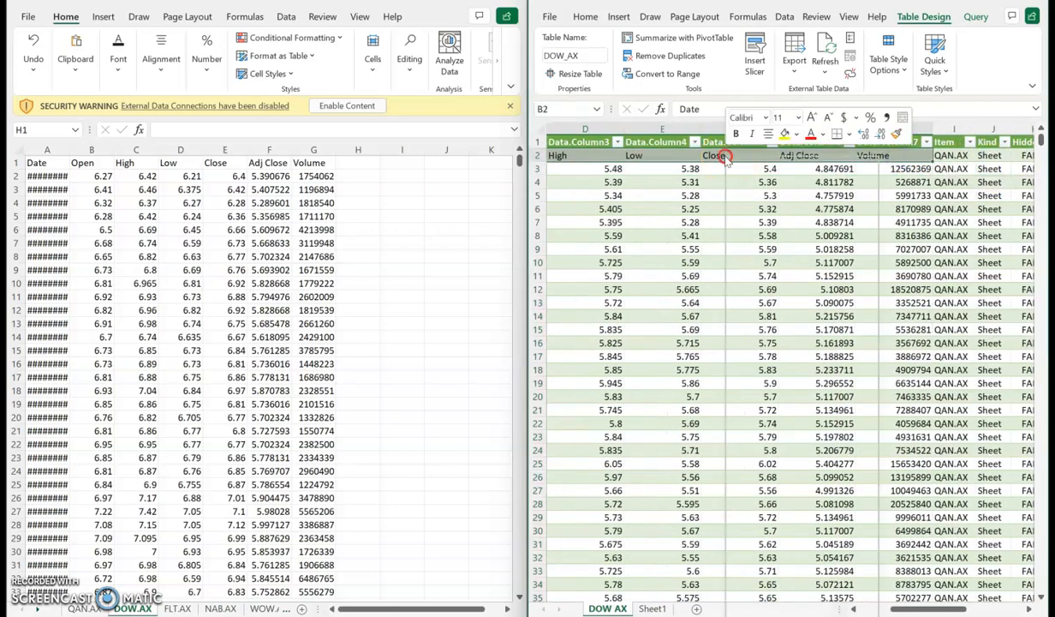
{"action": "left_click", "coordinate": [758, 208]}
{"action": "left_click", "coordinate": [625, 171]}
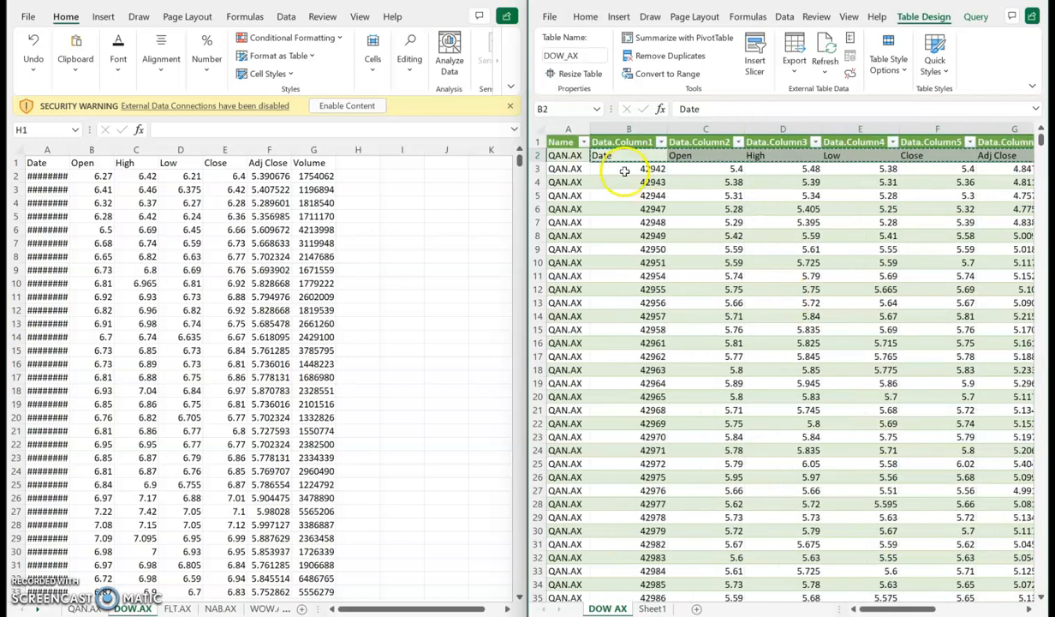
{"action": "left_click", "coordinate": [603, 141]}
{"action": "right_click", "coordinate": [602, 141]}
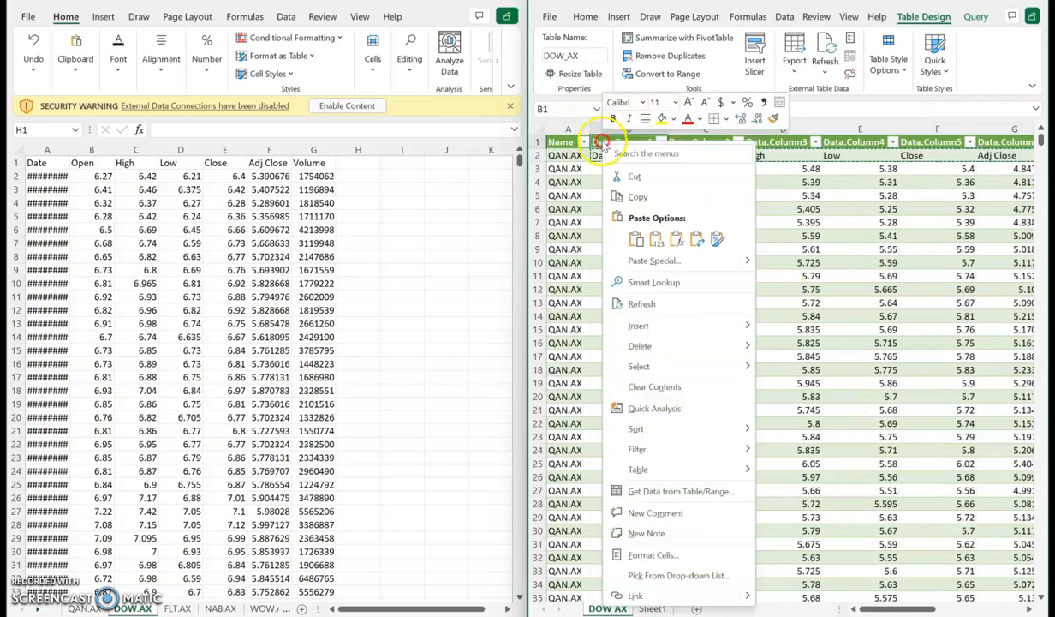
{"action": "left_click", "coordinate": [635, 239]}
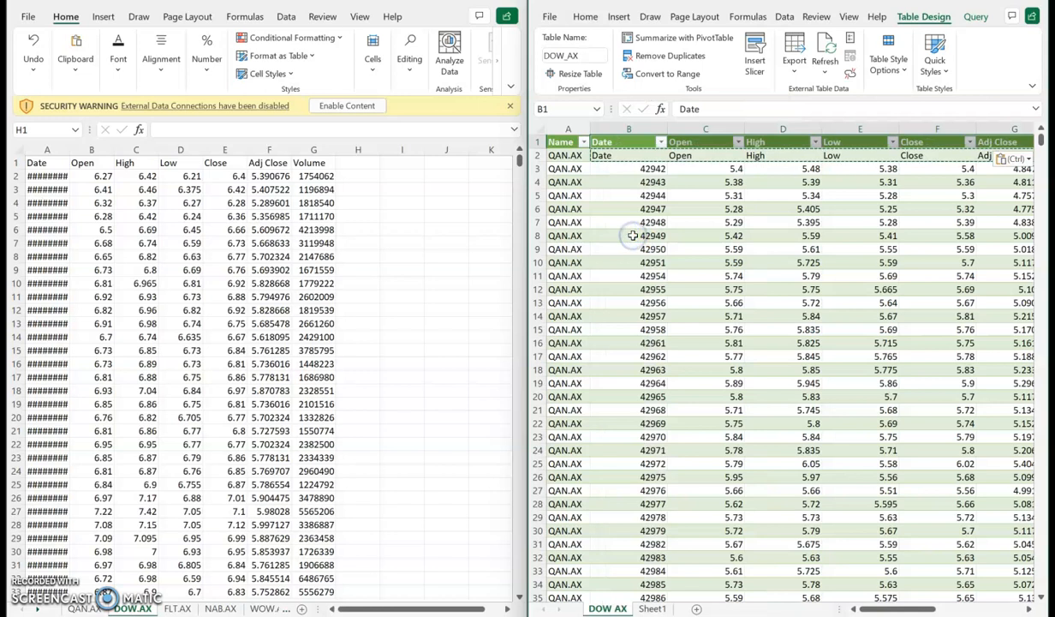
{"action": "left_click", "coordinate": [713, 263]}
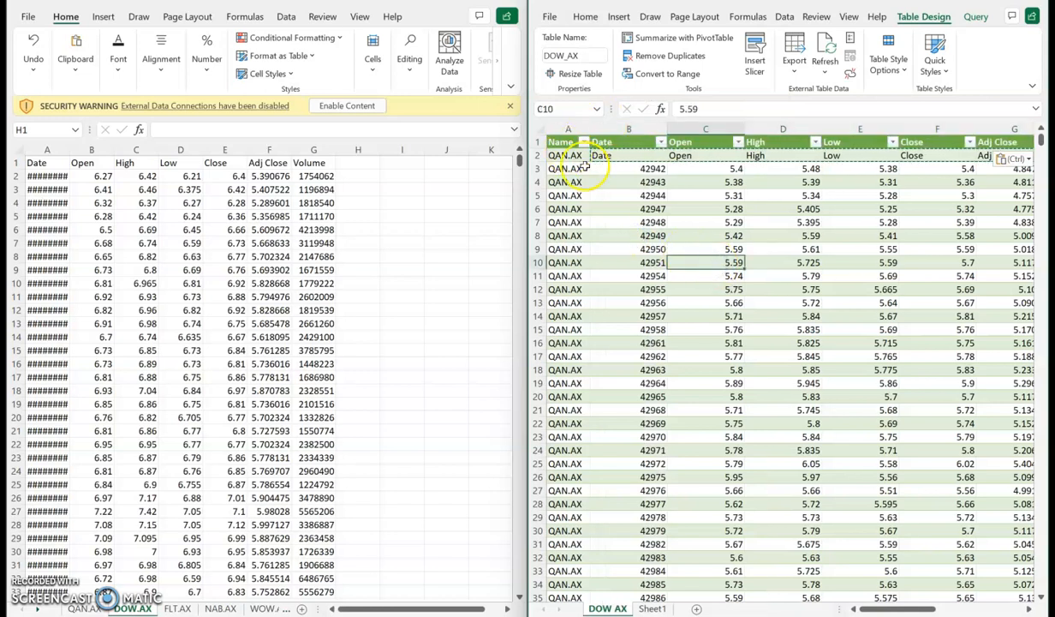
- Filter the repeated header rows out of the combined table by excluding the Low entry from the Low column
{"action": "left_click_drag", "start_coordinate": [604, 156], "coordinate": [937, 160]}
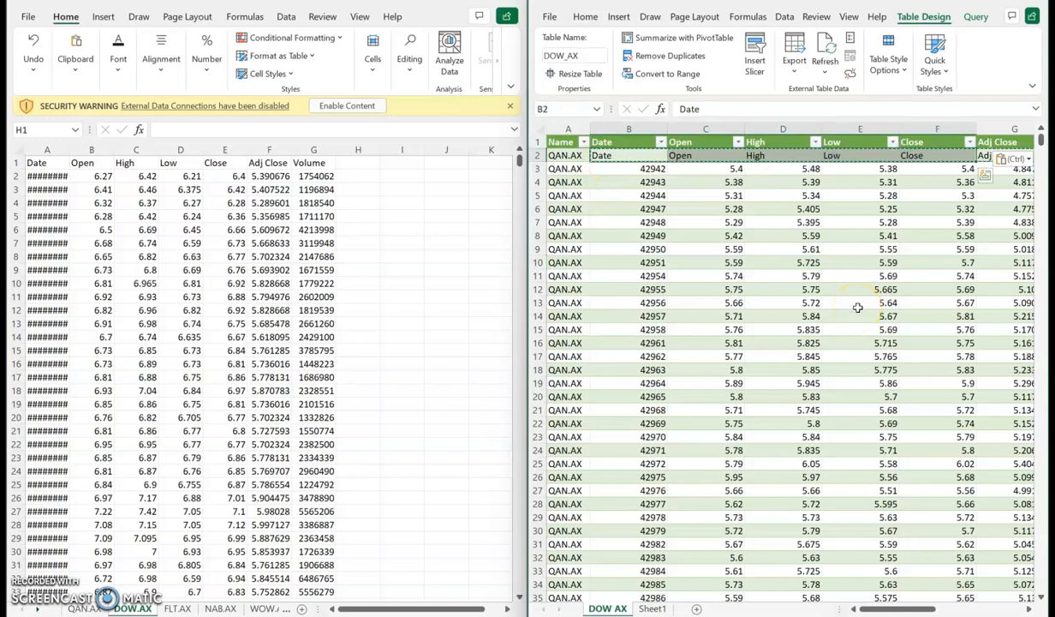
{"action": "left_click", "coordinate": [893, 143]}
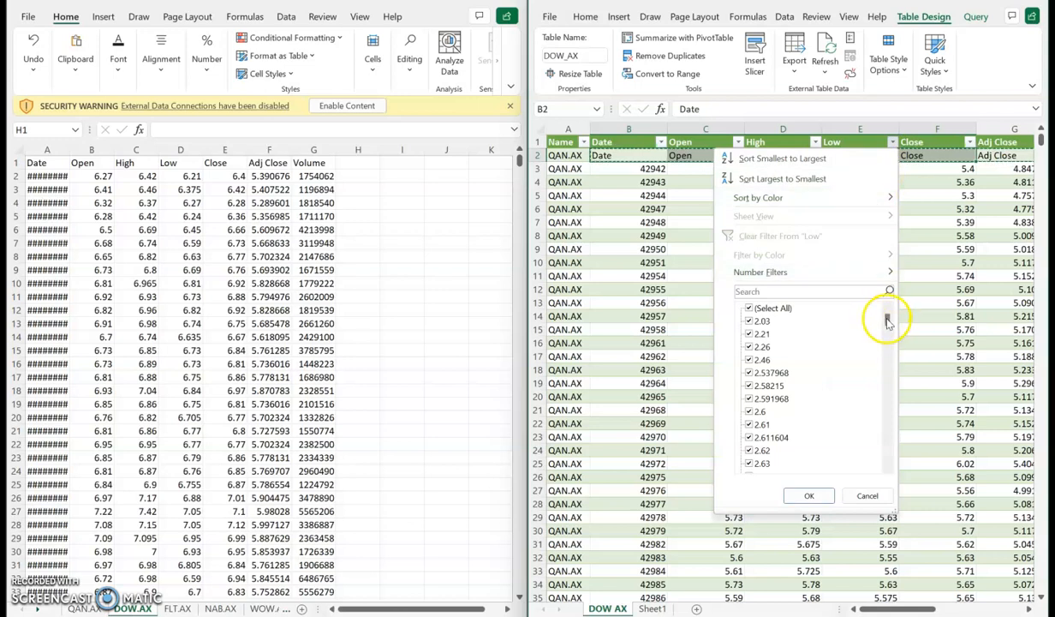
{"action": "left_click_drag", "start_coordinate": [887, 318], "coordinate": [882, 486]}
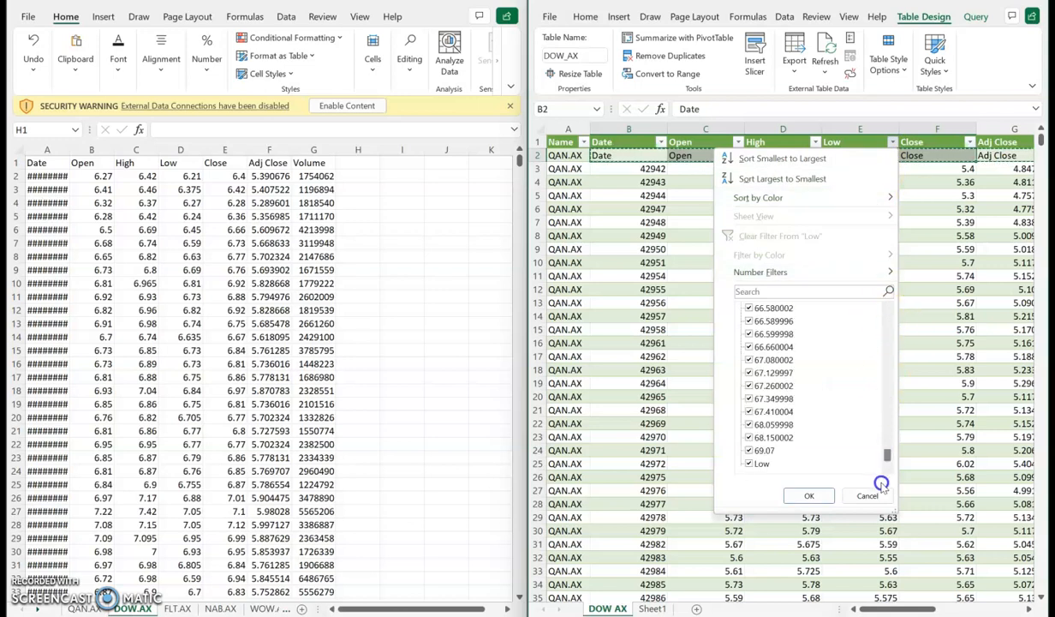
{"action": "left_click", "coordinate": [750, 463]}
{"action": "left_click", "coordinate": [808, 495]}
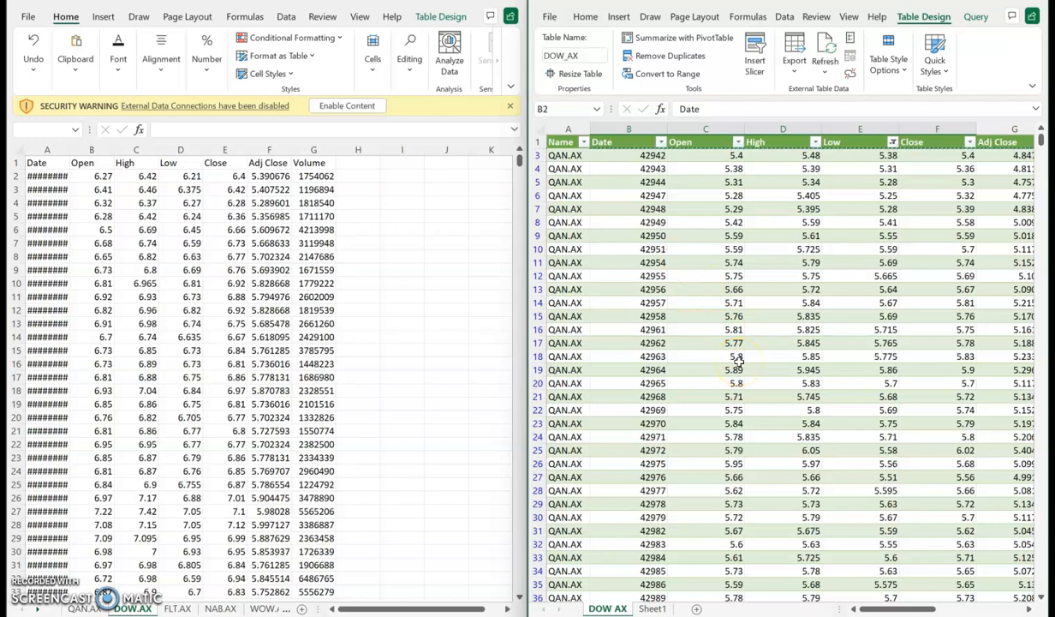
- Copy all filtered data rows of the DOW_AX table and paste them as values at A2 of a new sheet in the stock workbook
{"action": "left_click", "coordinate": [701, 237]}
{"action": "key", "text": "ctrl+a"}
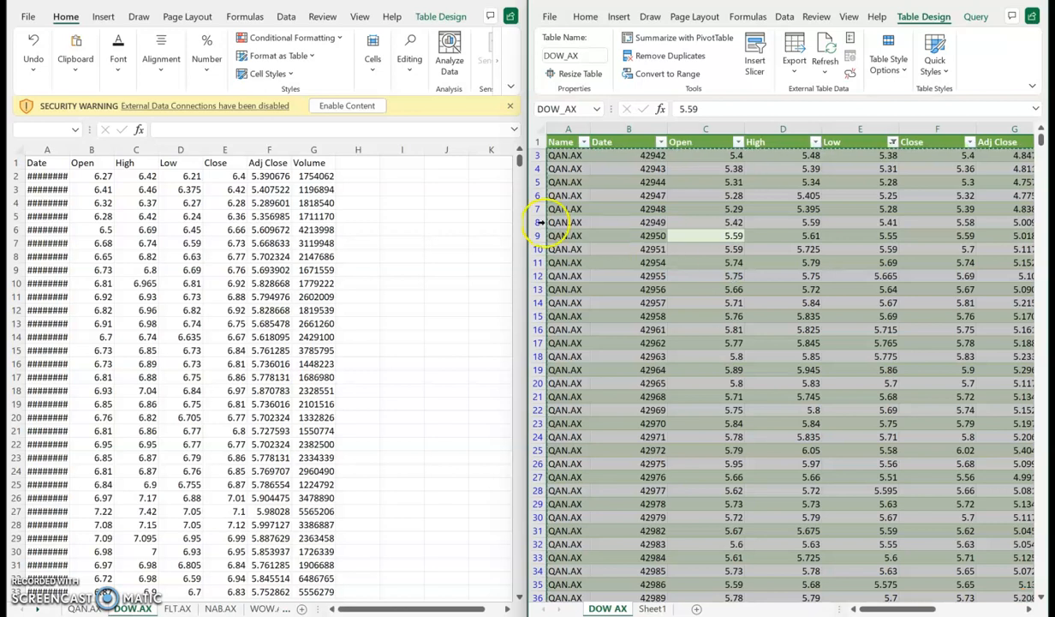
{"action": "left_click", "coordinate": [370, 292]}
{"action": "left_click", "coordinate": [381, 307]}
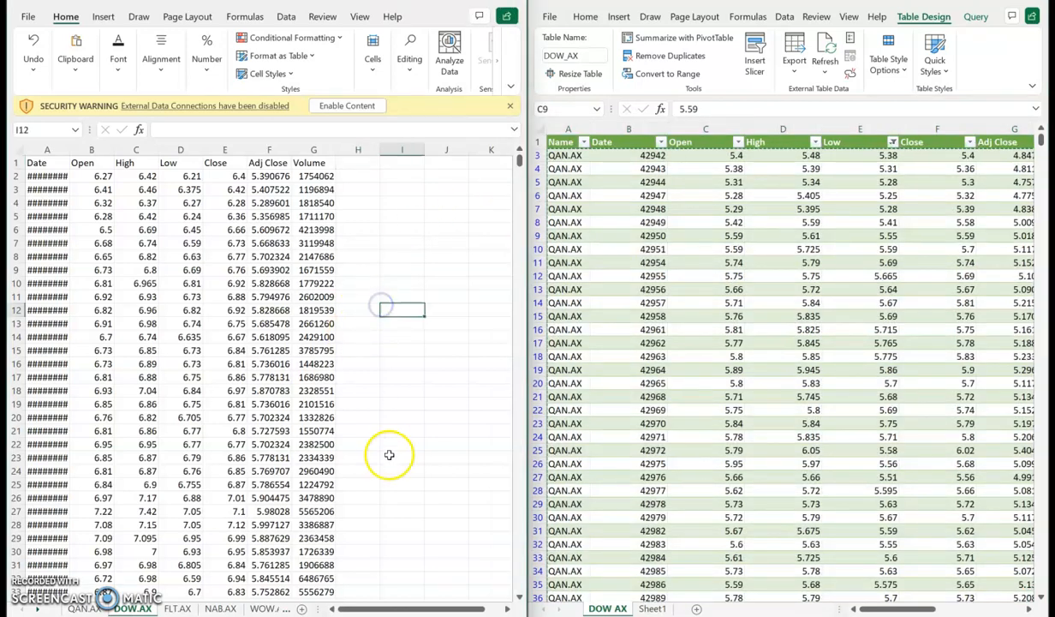
{"action": "left_click", "coordinate": [303, 608]}
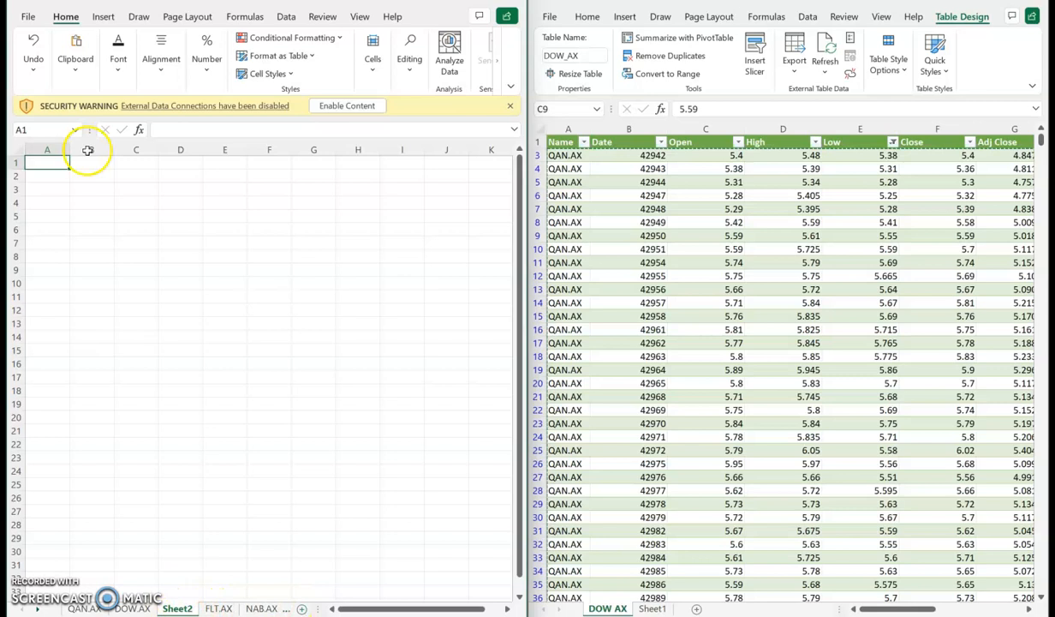
{"action": "left_click", "coordinate": [40, 178]}
{"action": "right_click", "coordinate": [40, 178]}
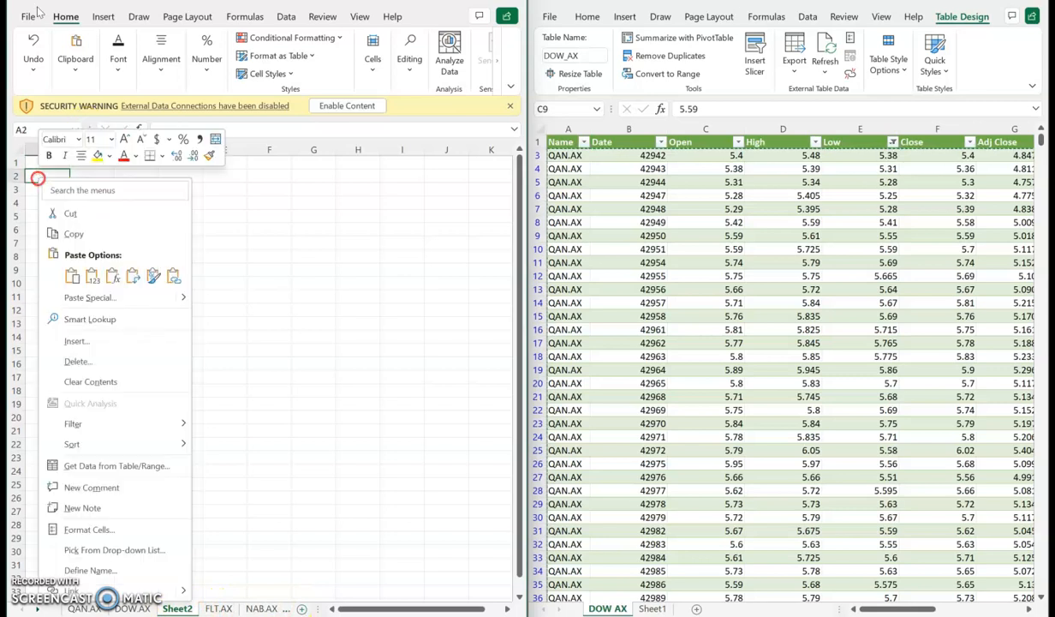
{"action": "left_click", "coordinate": [92, 276]}
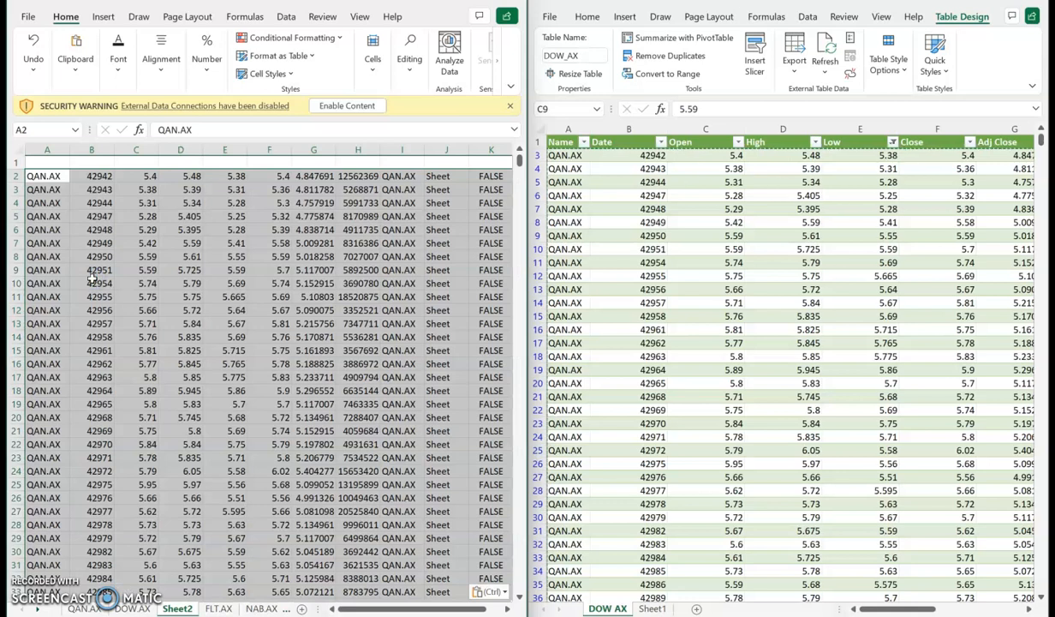
- Copy the Name to Hidden header row of the combined table and paste it at A1 of Sheet2, above the pasted values
{"action": "left_click", "coordinate": [556, 143]}
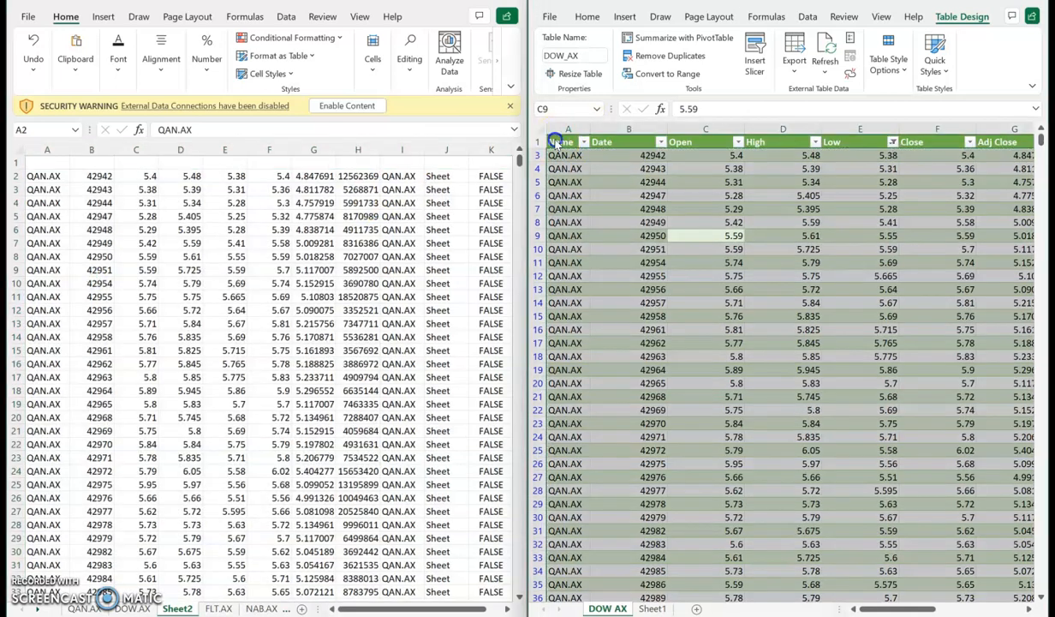
{"action": "left_click", "coordinate": [559, 144]}
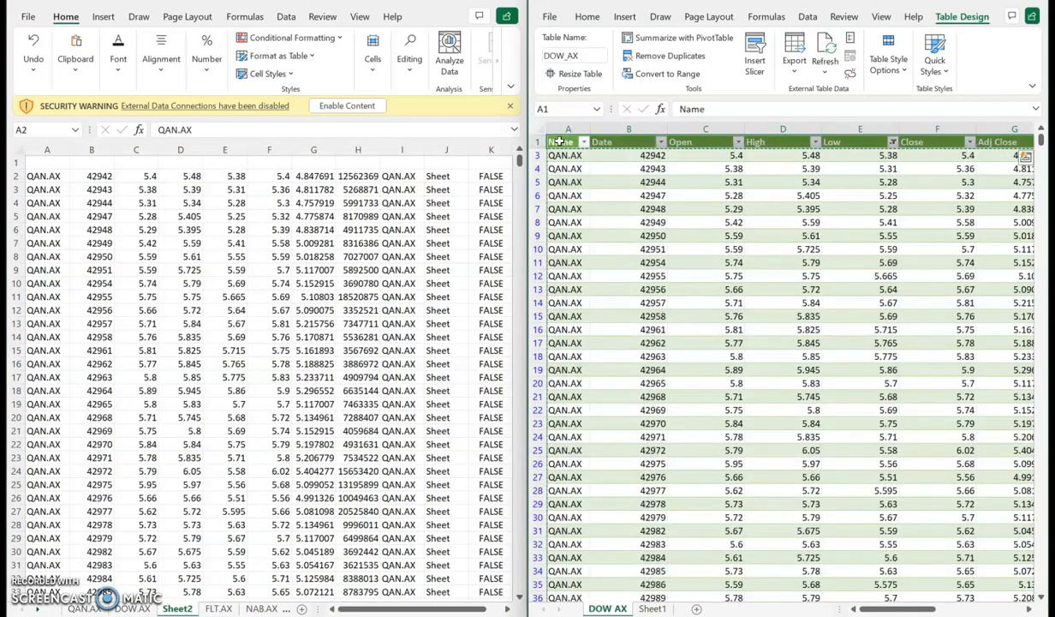
{"action": "right_click", "coordinate": [559, 143]}
{"action": "left_click", "coordinate": [567, 193]}
{"action": "left_click", "coordinate": [280, 198]}
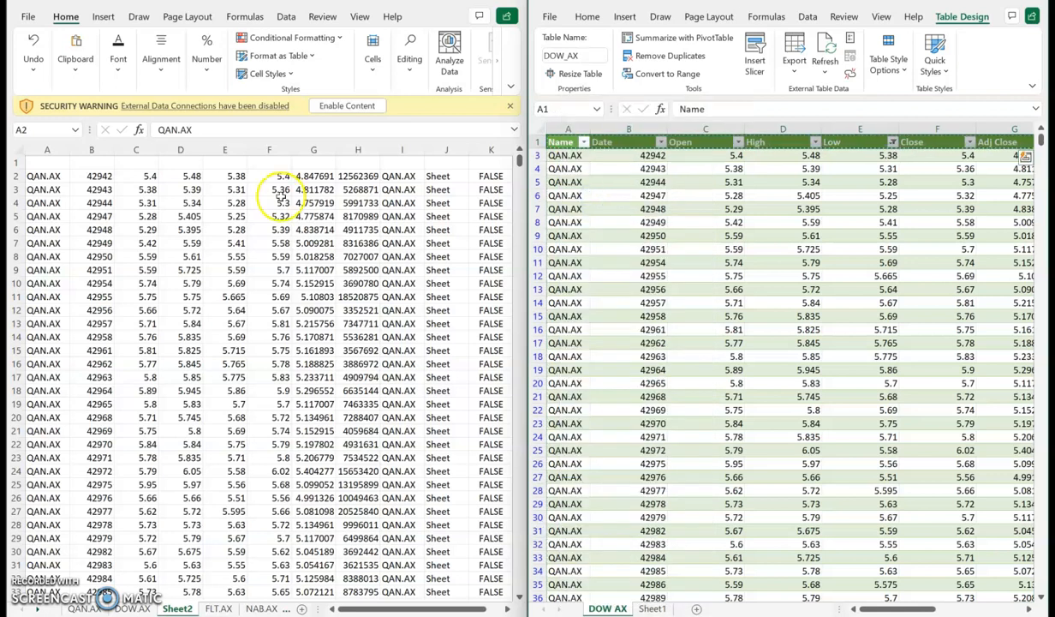
{"action": "left_click", "coordinate": [16, 151]}
{"action": "left_click", "coordinate": [40, 163]}
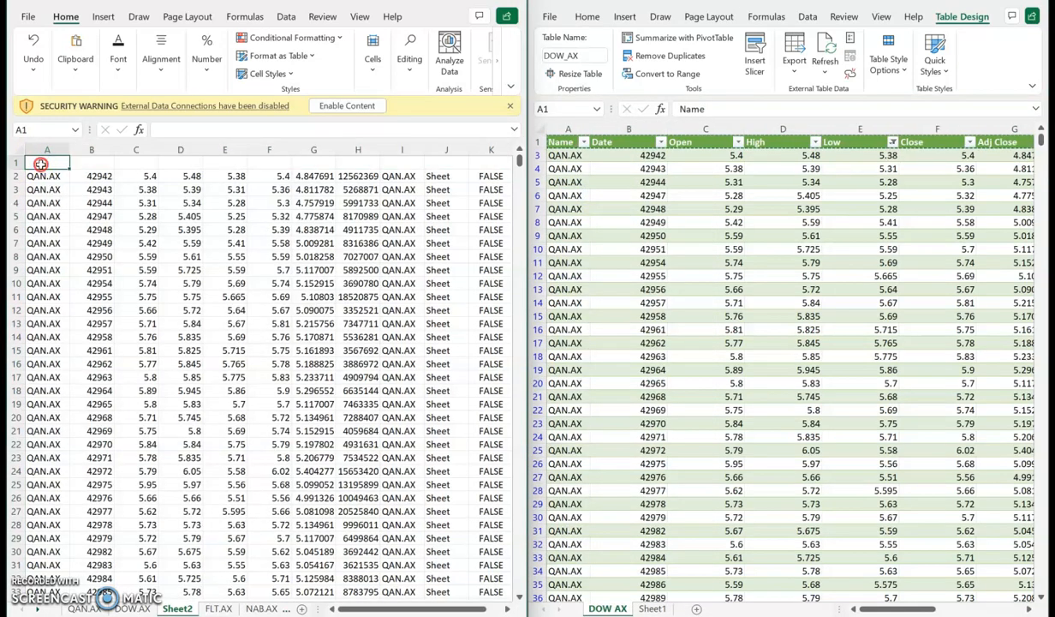
{"action": "right_click", "coordinate": [40, 162]}
{"action": "left_click", "coordinate": [68, 255]}
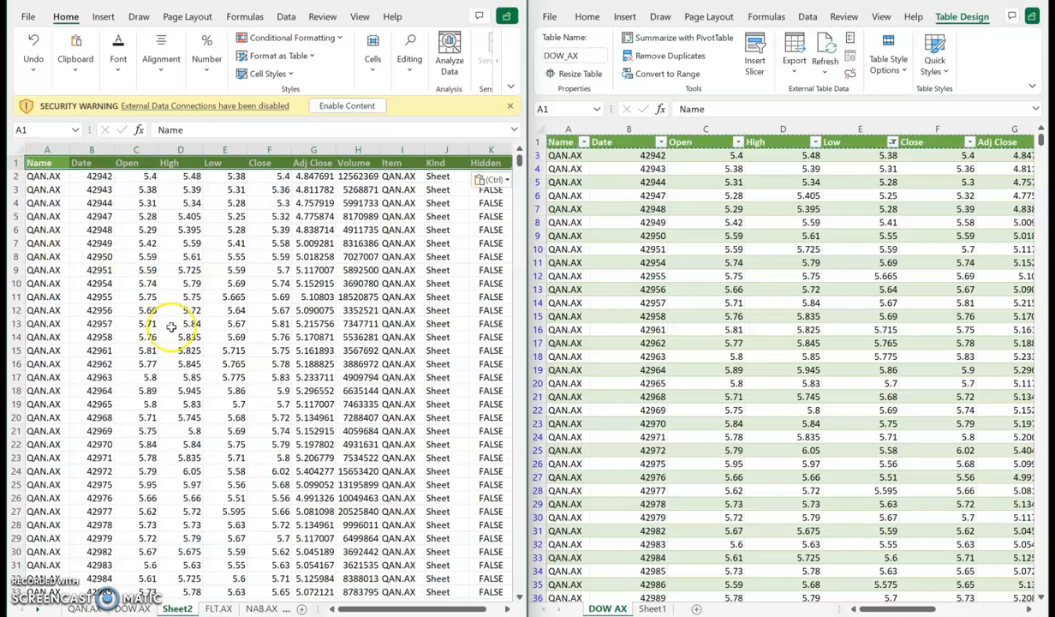
{"action": "scroll", "coordinate": [306, 340], "scroll_direction": "down", "scroll_amount": 2}
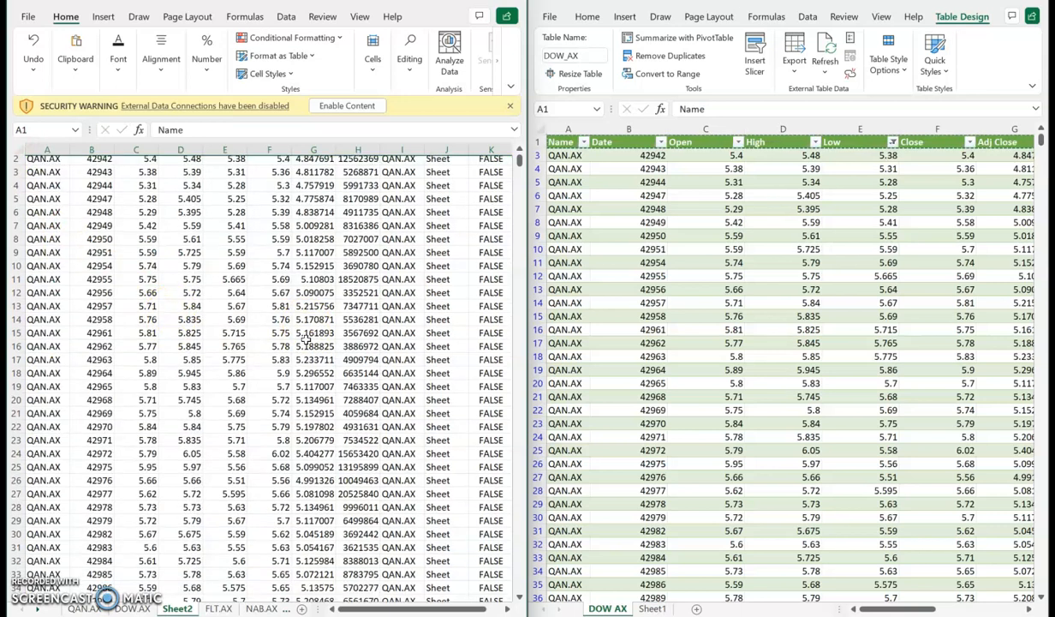
{"action": "scroll", "coordinate": [307, 341], "scroll_direction": "up", "scroll_amount": 2}
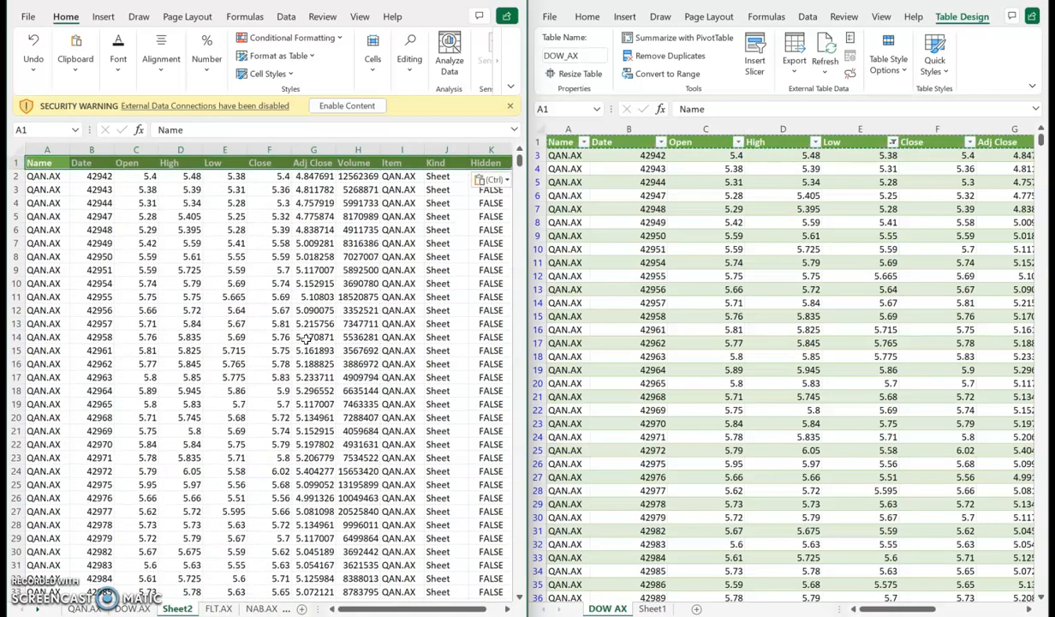